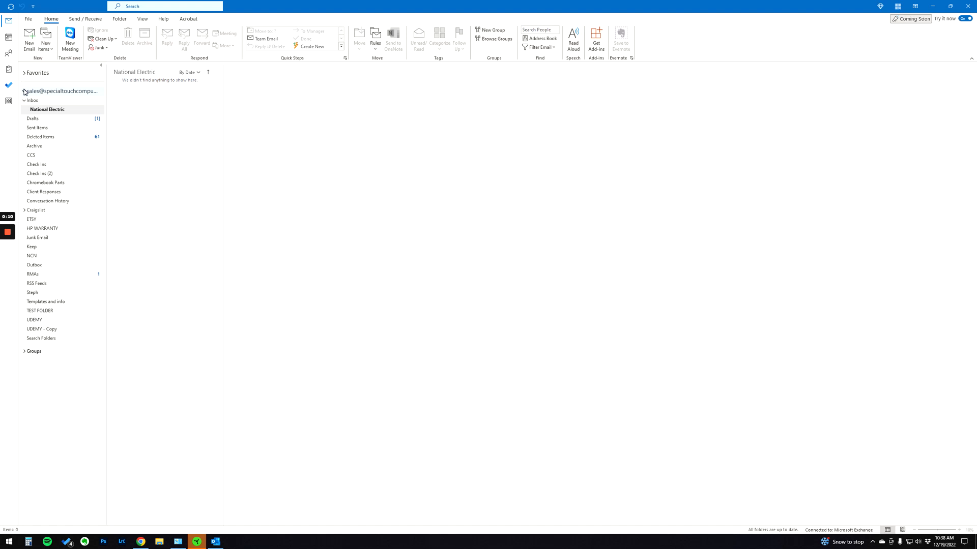
# Collapse the Exchange mailbox's folder list in the folder pane.
pyautogui.click(24, 93)
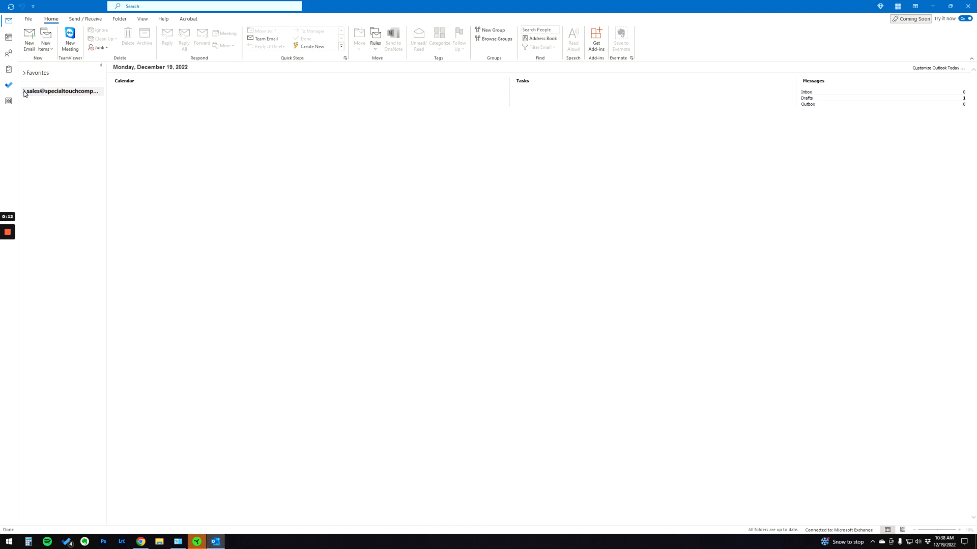
pyautogui.click(25, 93)
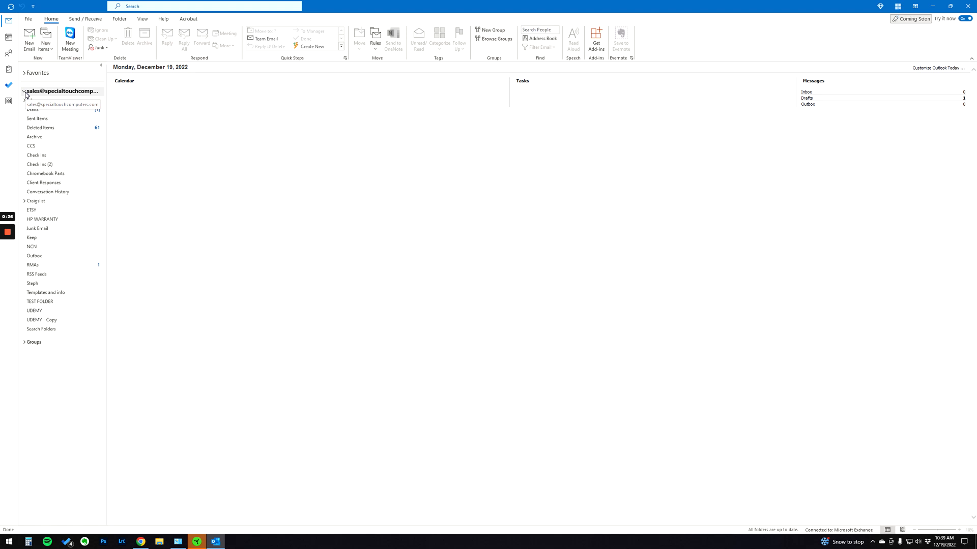
pyautogui.click(25, 92)
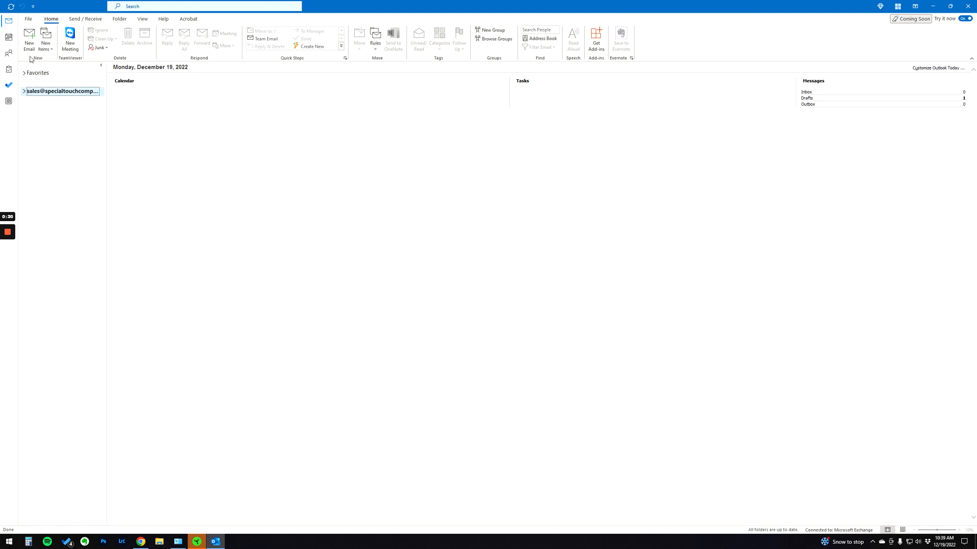
# Open the account settings and show the list of Outlook data files.
pyautogui.click(30, 20)
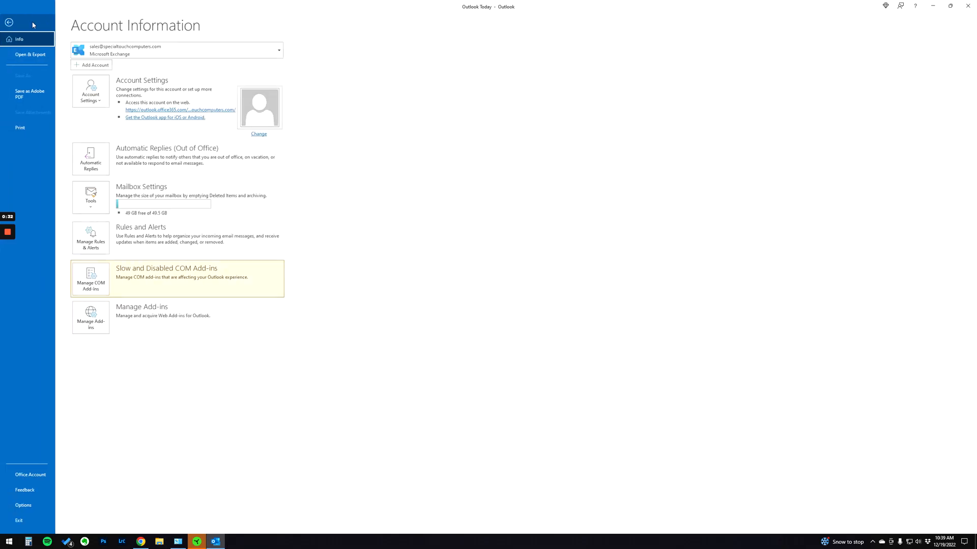
pyautogui.click(89, 100)
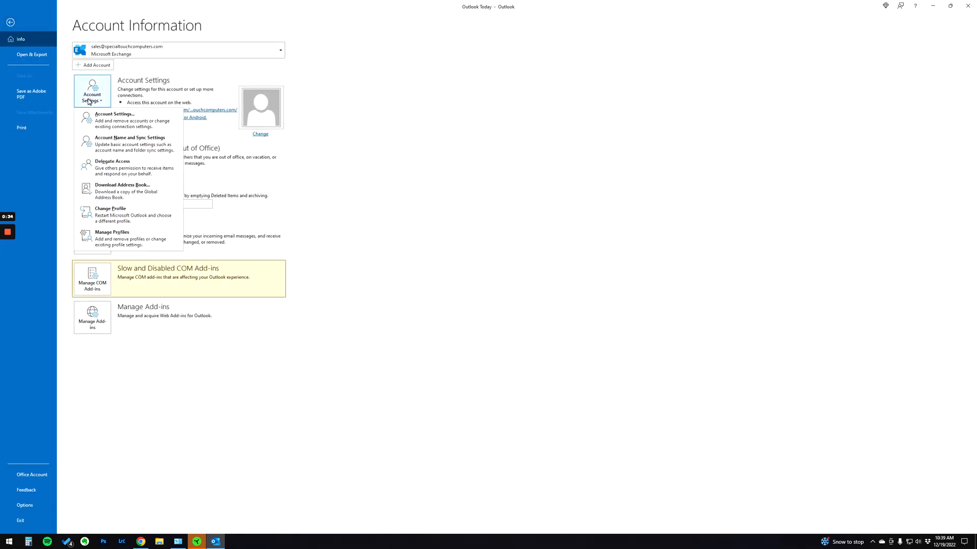
pyautogui.click(113, 130)
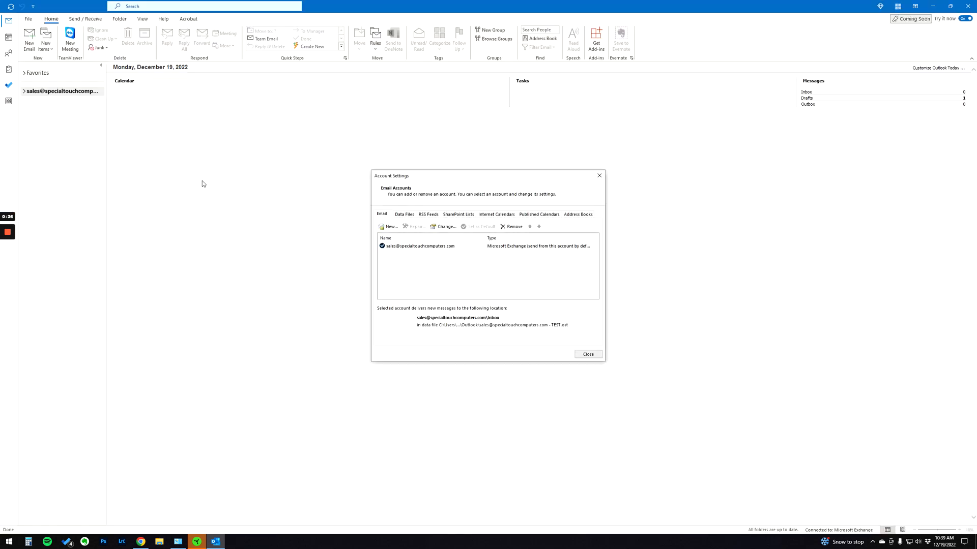
pyautogui.click(403, 216)
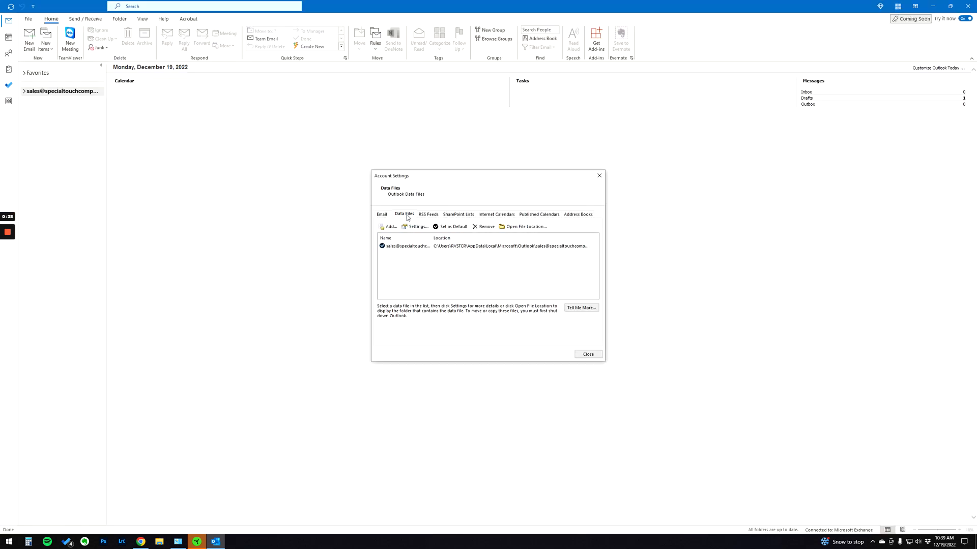
# Add the existing Outlook data file of the sales mailbox from the Desktop folder and close the account settings.
pyautogui.click(389, 227)
pyautogui.scroll(1, 416, 262)
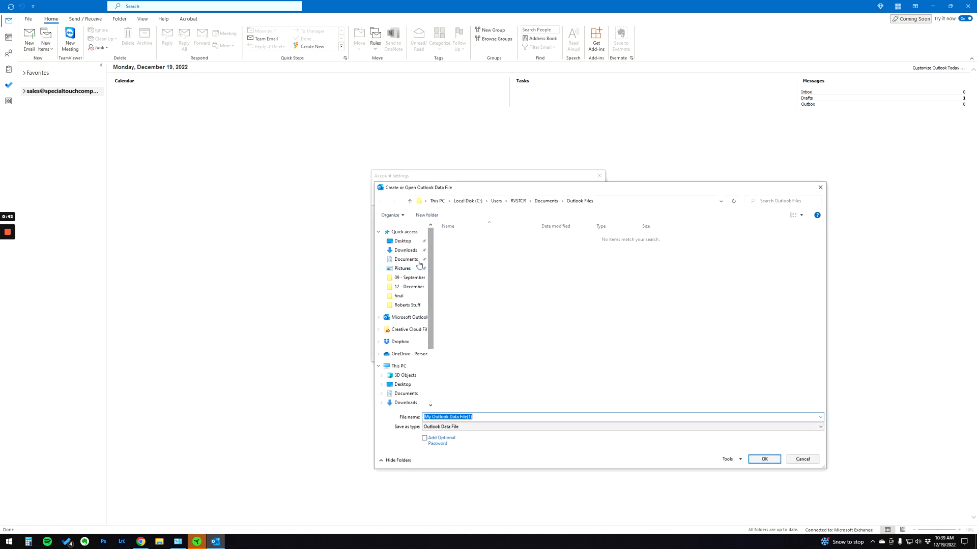
pyautogui.click(411, 243)
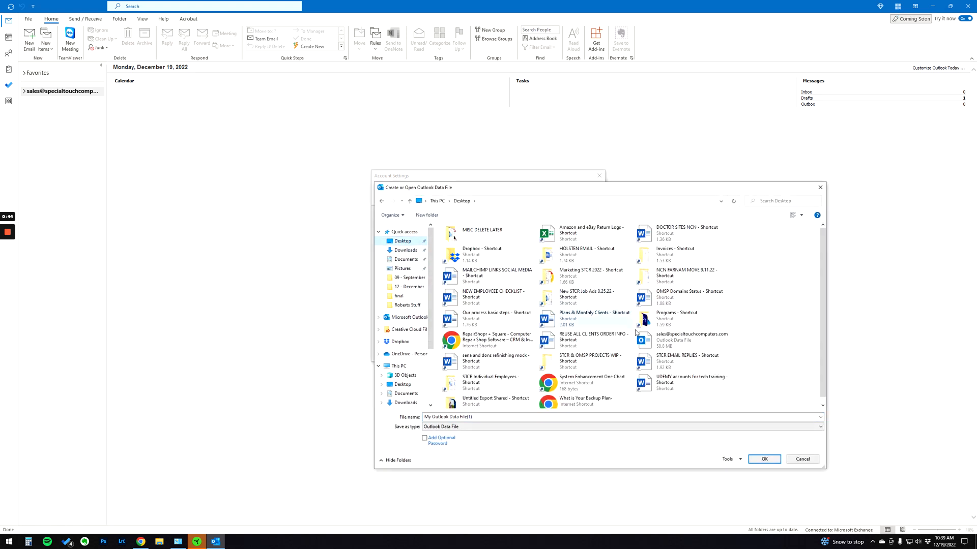
pyautogui.doubleClick(676, 340)
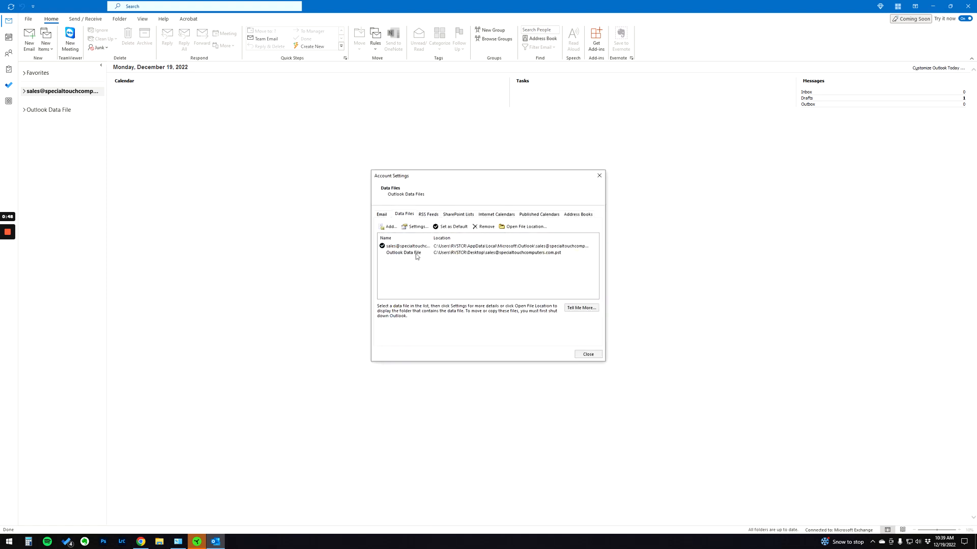
pyautogui.click(386, 219)
pyautogui.click(406, 214)
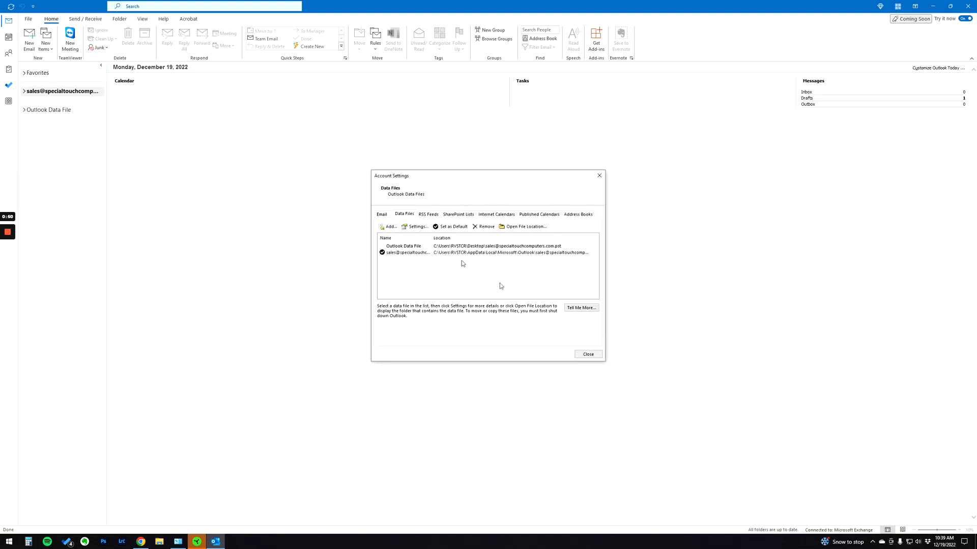
pyautogui.click(587, 355)
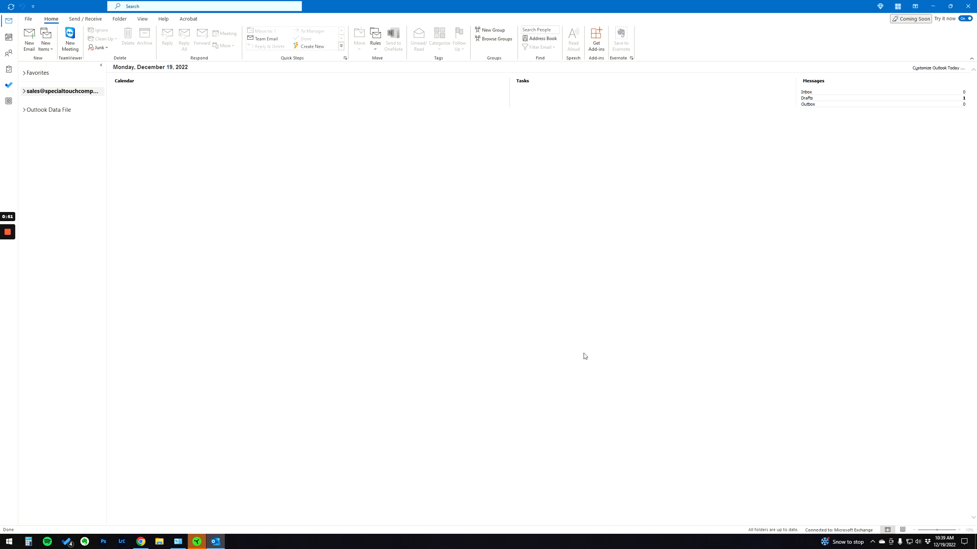
# Expand the folder lists of Outlook Data File and the Exchange mailbox, and select Outlook Data File.
pyautogui.click(25, 110)
pyautogui.click(28, 93)
pyautogui.click(24, 91)
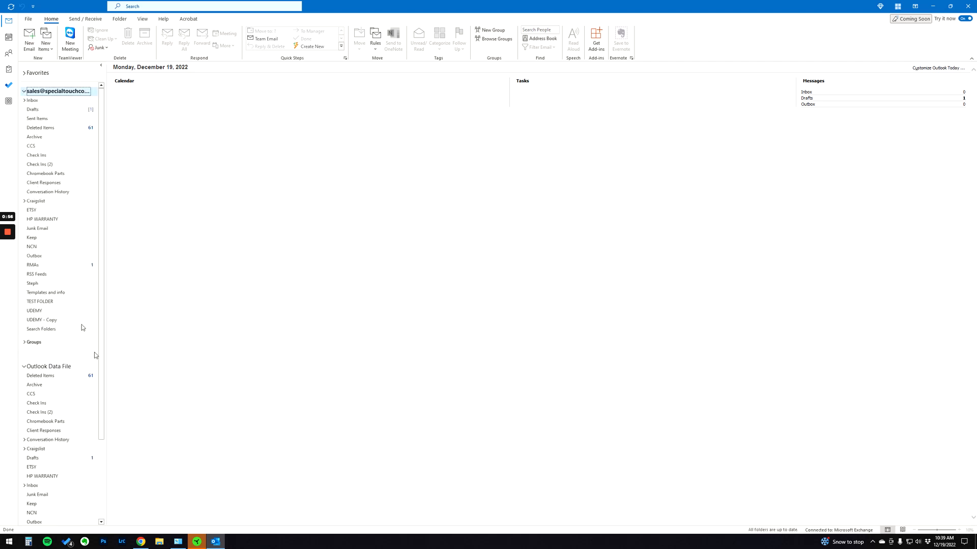
pyautogui.click(63, 366)
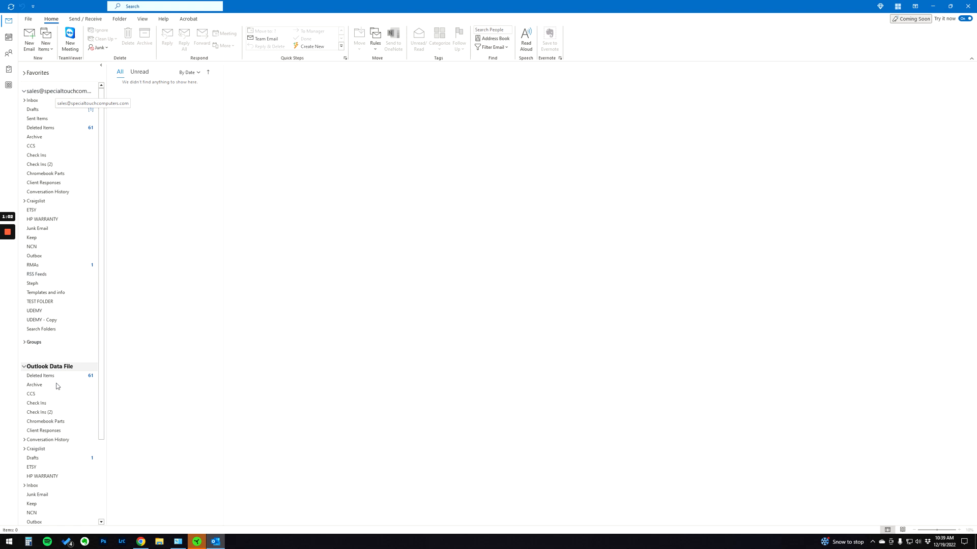
# Copy the CCS folder from Outlook Data File to the top level of the Exchange mailbox.
pyautogui.click(35, 398)
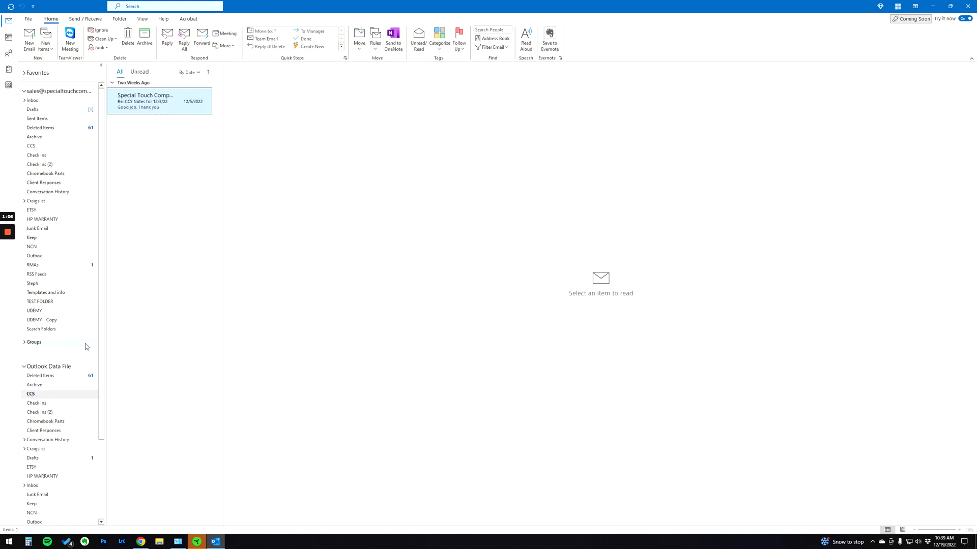
pyautogui.rightClick(33, 395)
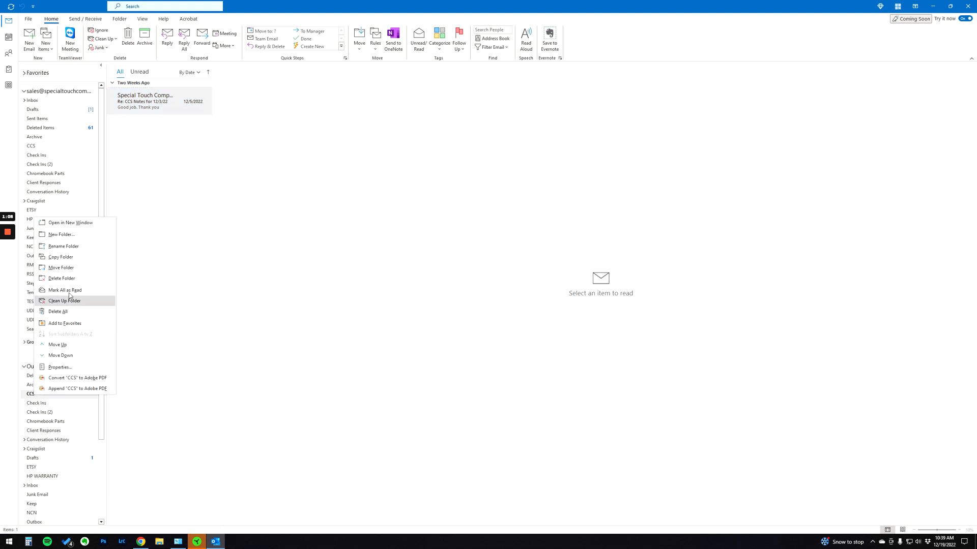
pyautogui.click(84, 264)
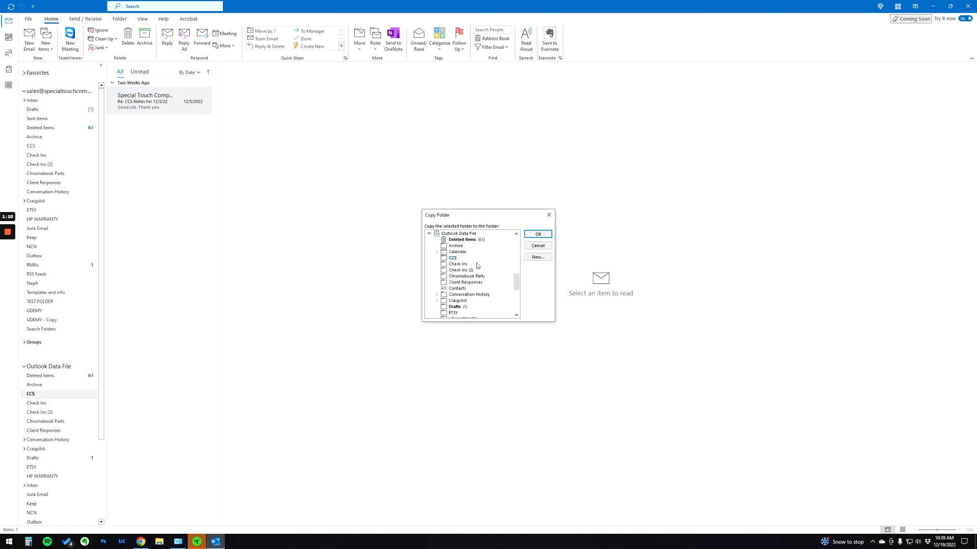
pyautogui.moveTo(517, 281); pyautogui.dragTo(517, 239)
pyautogui.click(458, 235)
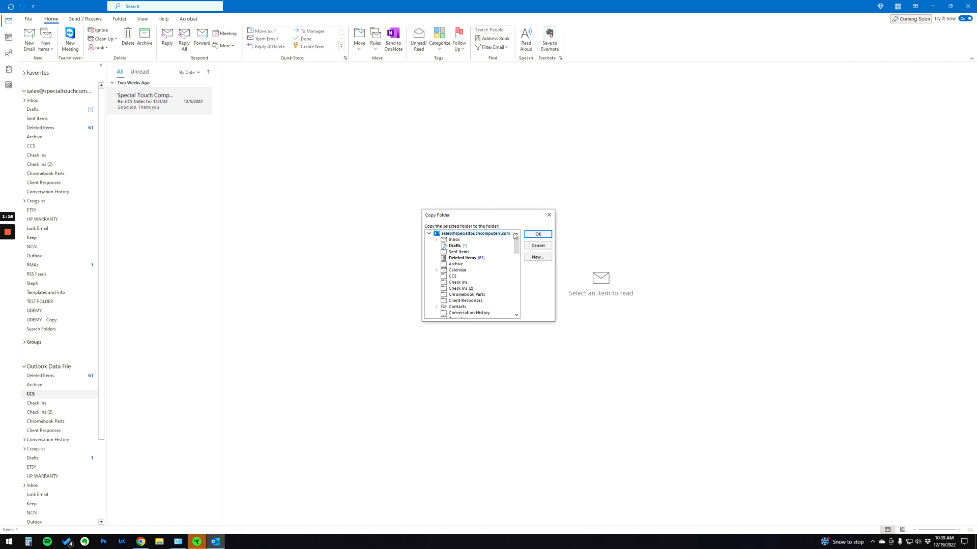
pyautogui.click(538, 234)
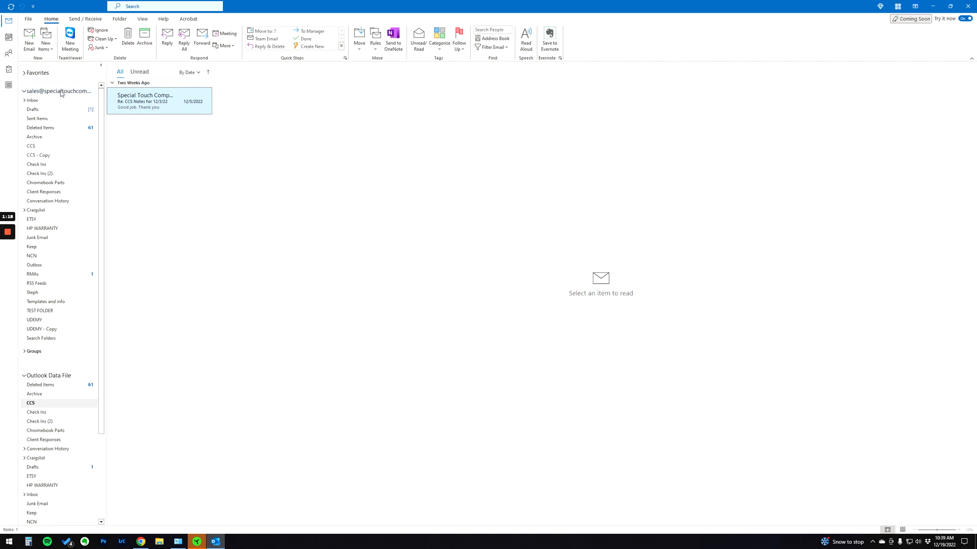
pyautogui.rightClick(39, 156)
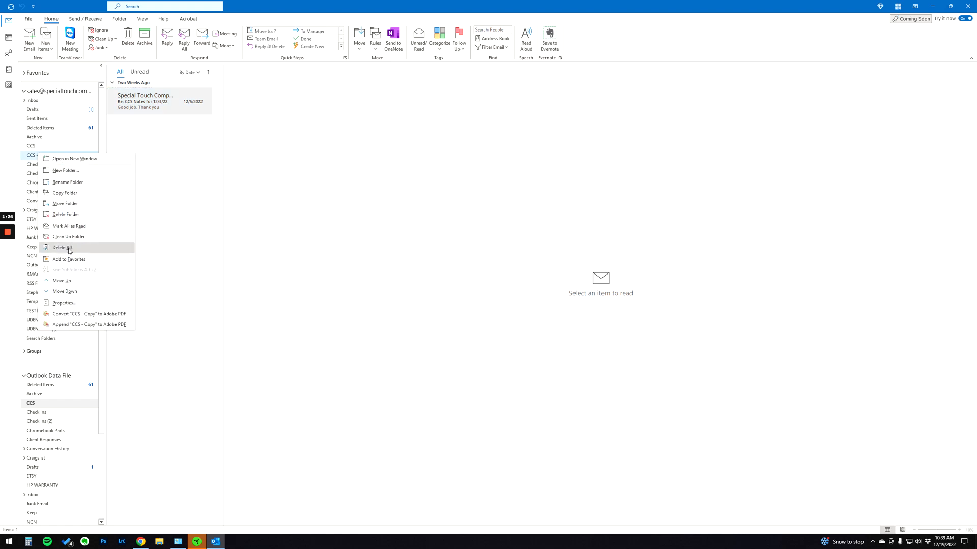
pyautogui.click(69, 183)
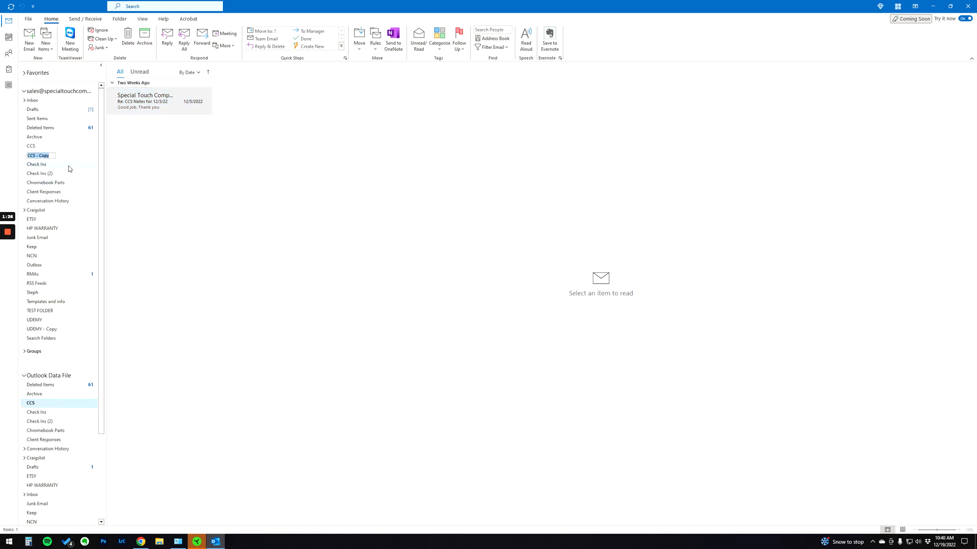
pyautogui.press('Return')
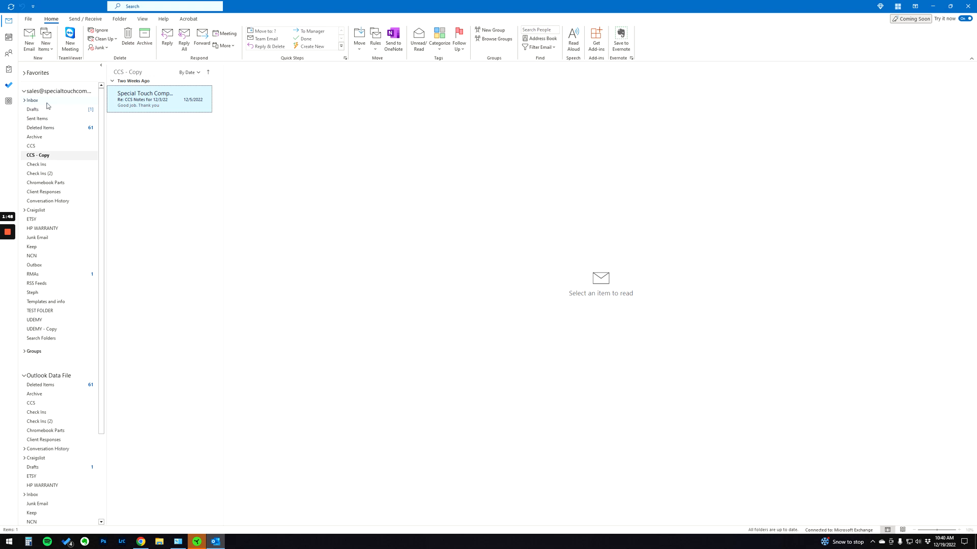
# Compare the messages in the CCS - Copy and CCS folders of the Exchange mailbox.
pyautogui.click(43, 164)
pyautogui.click(47, 155)
pyautogui.click(51, 147)
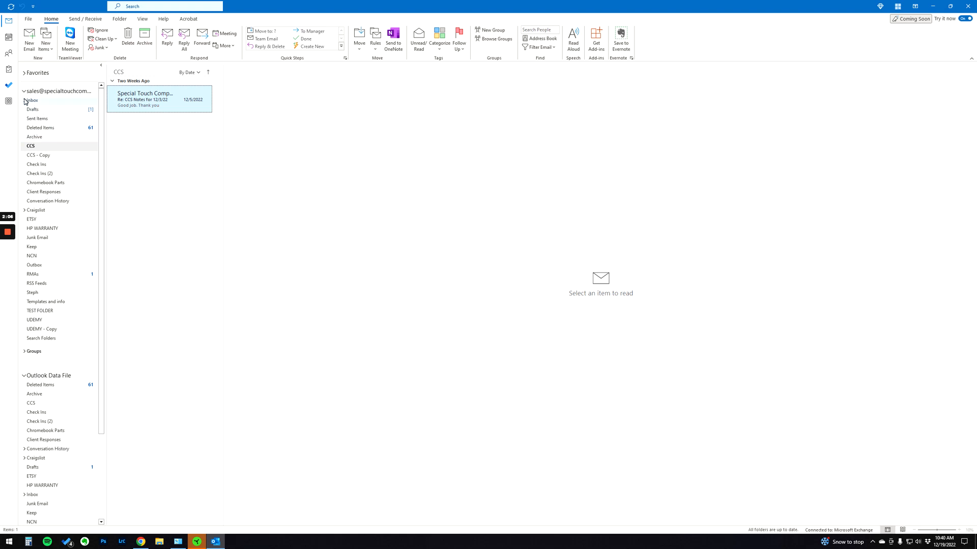
# Look at the folder commands for HP WARRANTY in Outlook Data File and open its Check Ins folder.
pyautogui.scroll(-2, 56, 305)
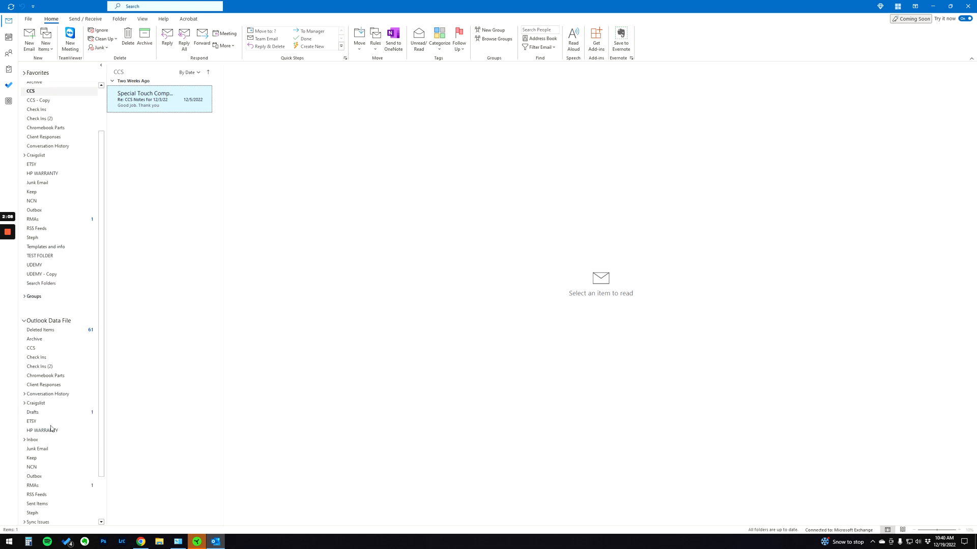
pyautogui.click(45, 431)
pyautogui.rightClick(45, 431)
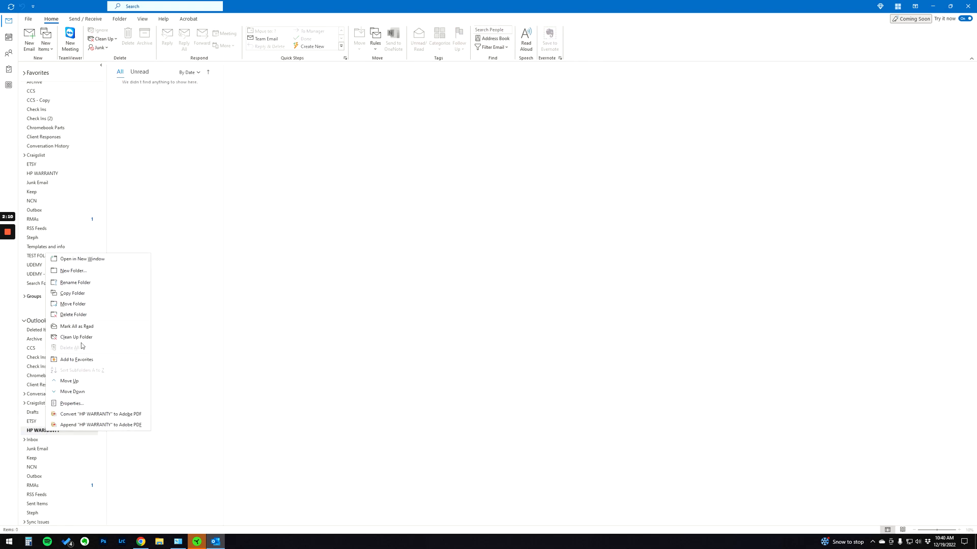
pyautogui.click(42, 358)
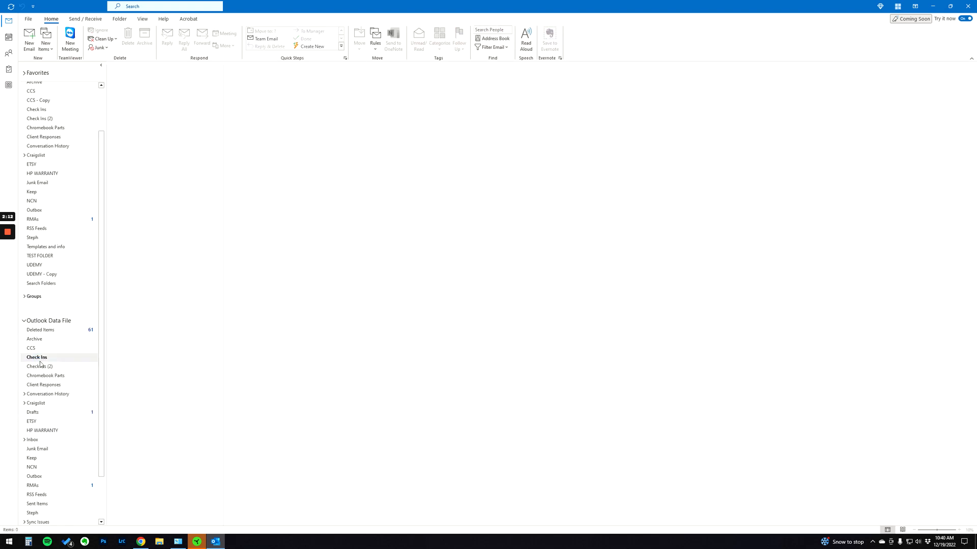
# Open the Inbox in Outlook Data File and select all of its messages.
pyautogui.click(43, 440)
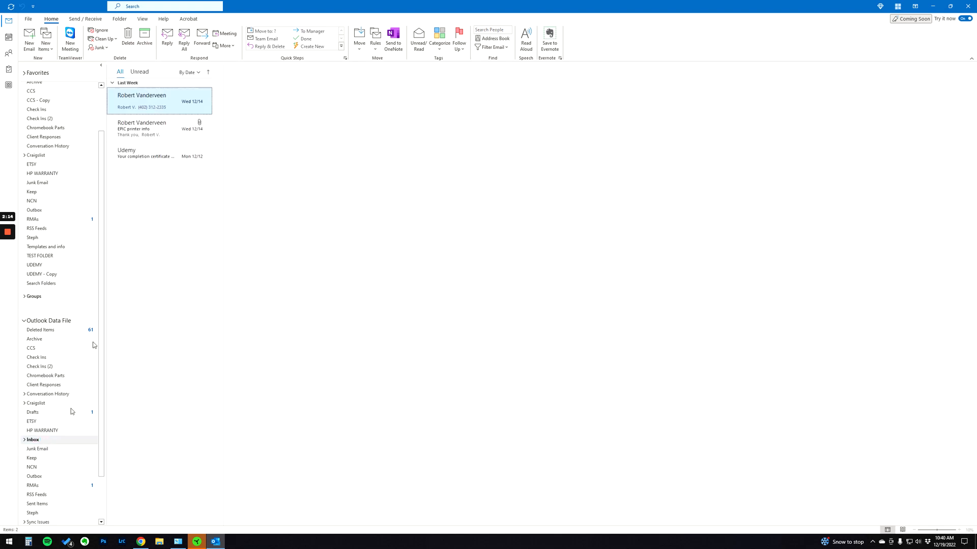
pyautogui.scroll(2, 88, 238)
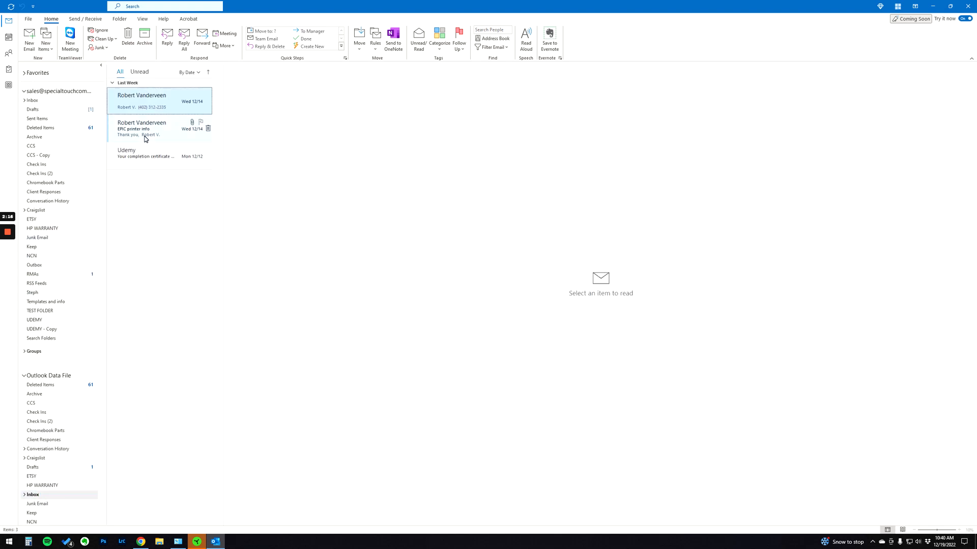
pyautogui.hotkey('ctrl', 'a')
pyautogui.moveTo(156, 135)
pyautogui.mouseDown()
pyautogui.moveTo(82, 109)
pyautogui.moveTo(92, 102)
pyautogui.moveTo(150, 120)
pyautogui.mouseUp()
pyautogui.scroll(-3, 76, 389)
pyautogui.scroll(-2, 71, 409)
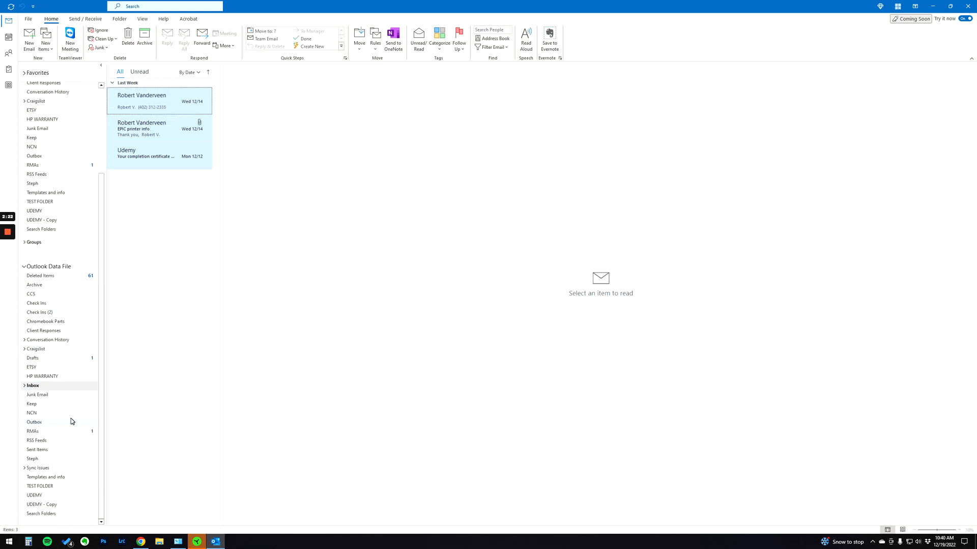
pyautogui.scroll(5, 51, 420)
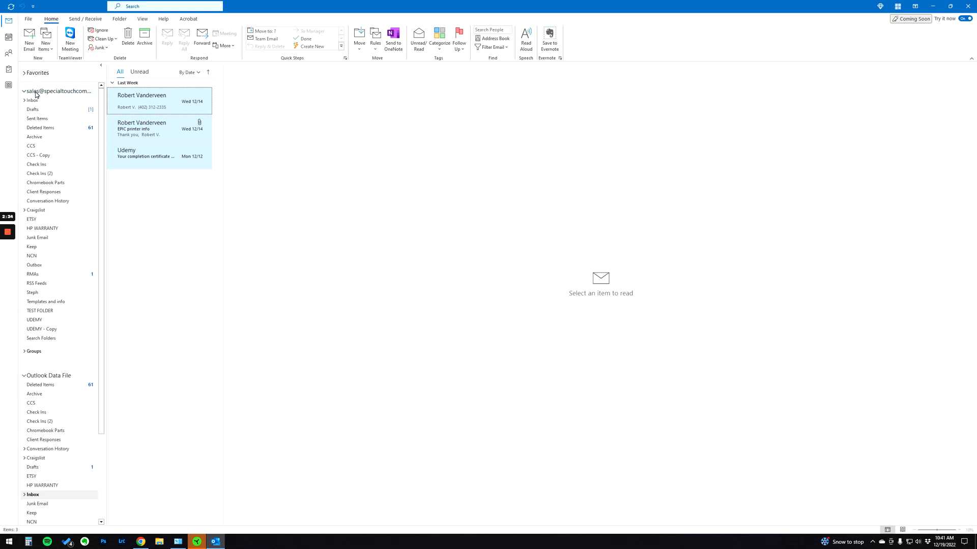
# Switch to the calendar and display the mailbox's United States holidays beside Calendar and United States holidays from Outlook Data File.
pyautogui.click(9, 37)
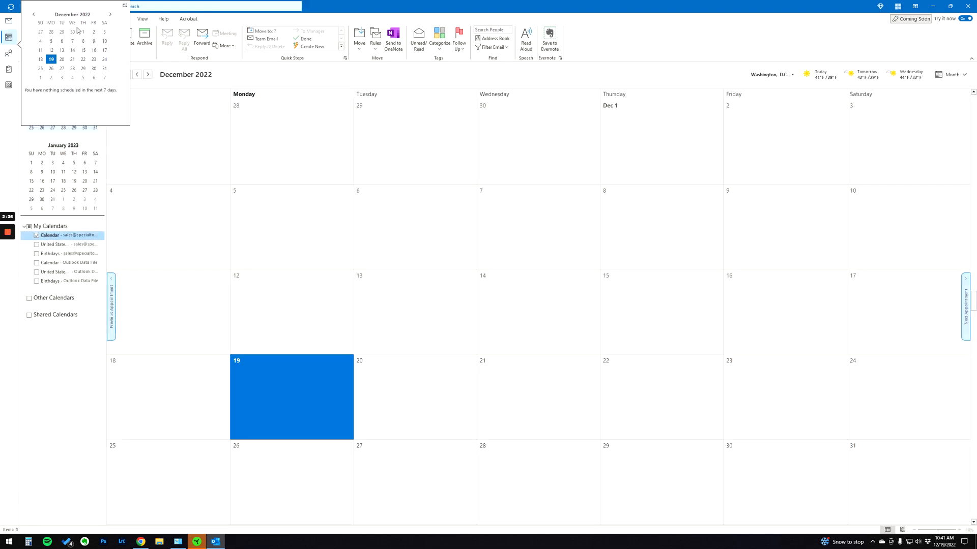
pyautogui.rightClick(53, 238)
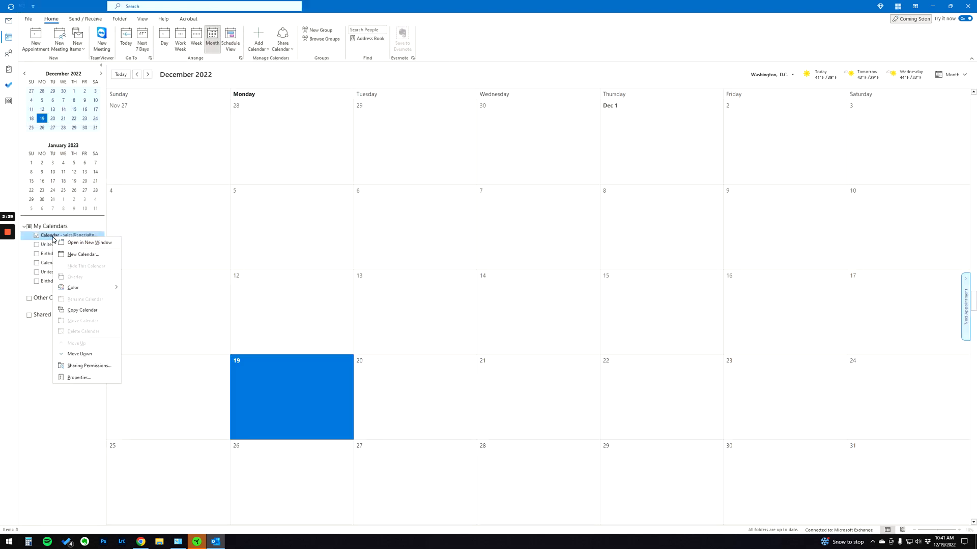
pyautogui.click(47, 406)
pyautogui.click(57, 245)
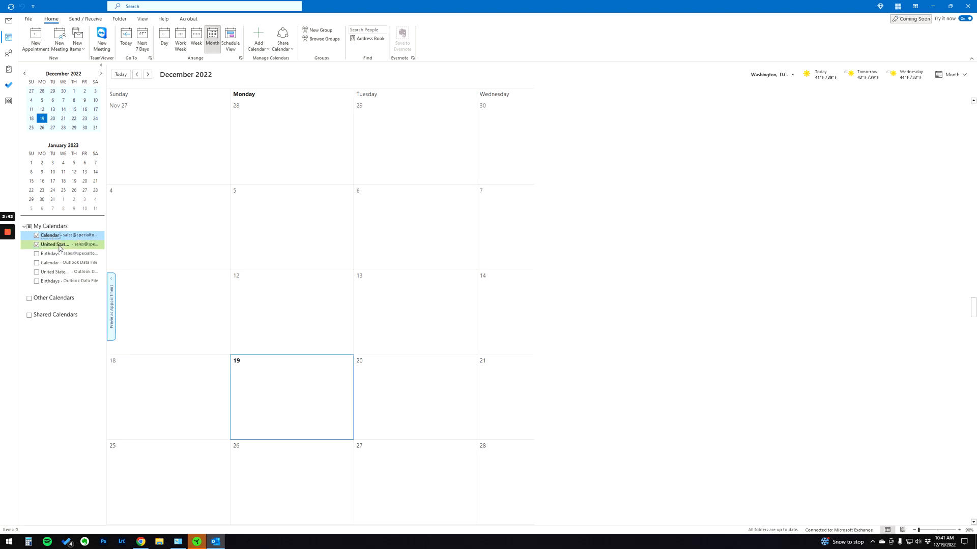
pyautogui.click(64, 264)
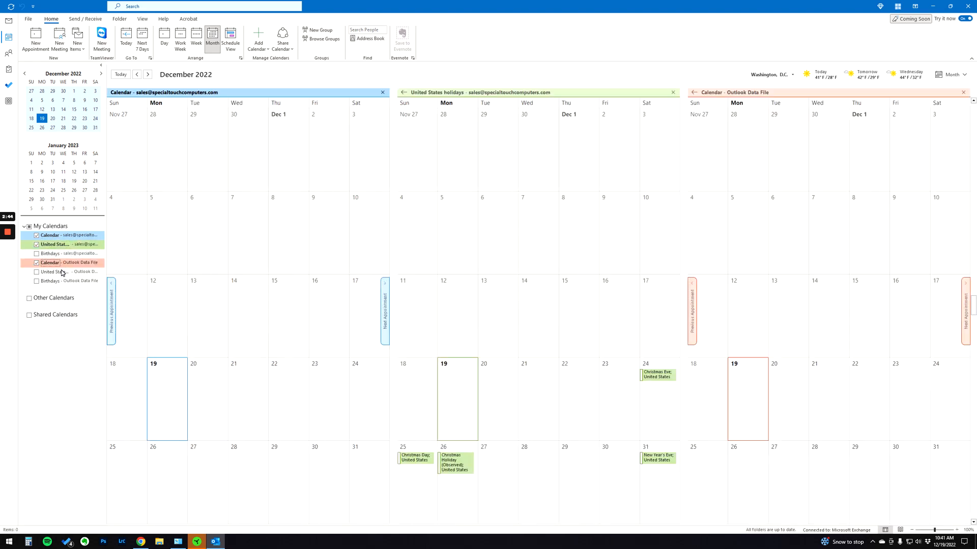
pyautogui.click(55, 272)
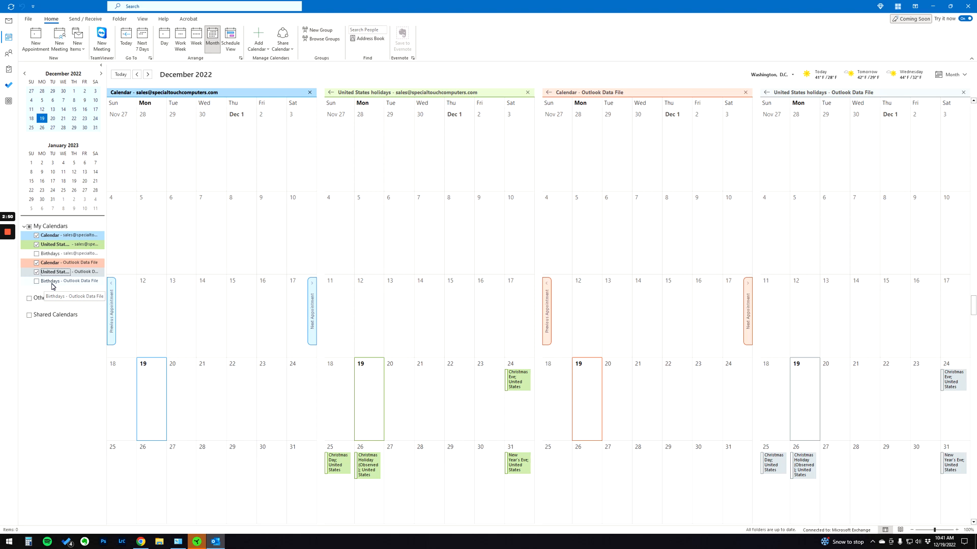
# Hide both Outlook Data File calendars and the mailbox's United States holidays, keeping only the mailbox's Calendar displayed.
pyautogui.click(37, 272)
pyautogui.click(37, 263)
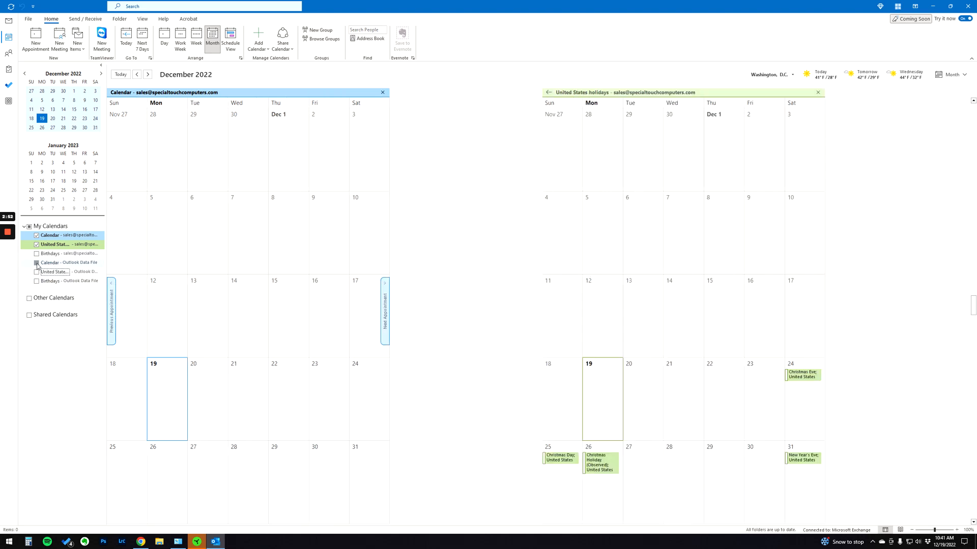
pyautogui.click(36, 244)
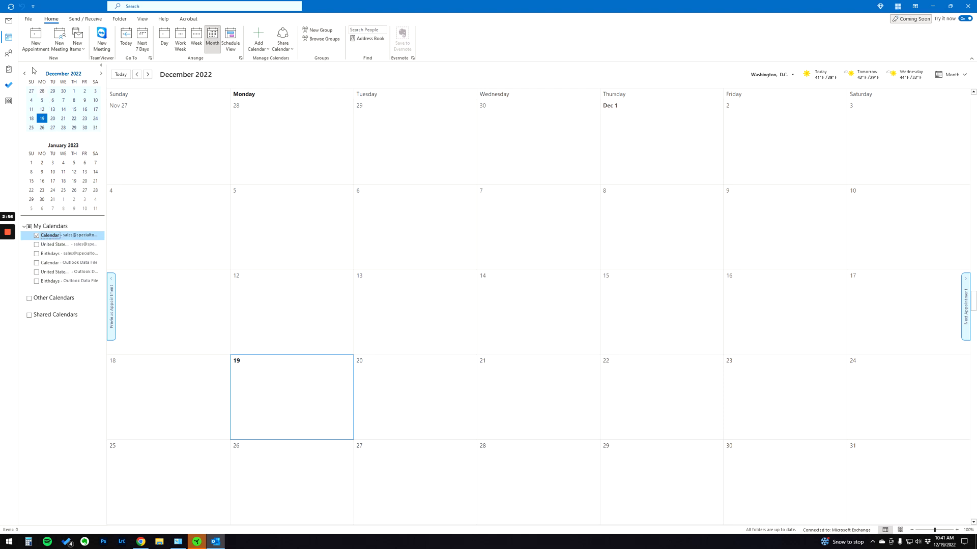
# Compare the mailbox's Contacts with Contacts from Outlook Data File and look at the latter's folder commands.
pyautogui.click(9, 53)
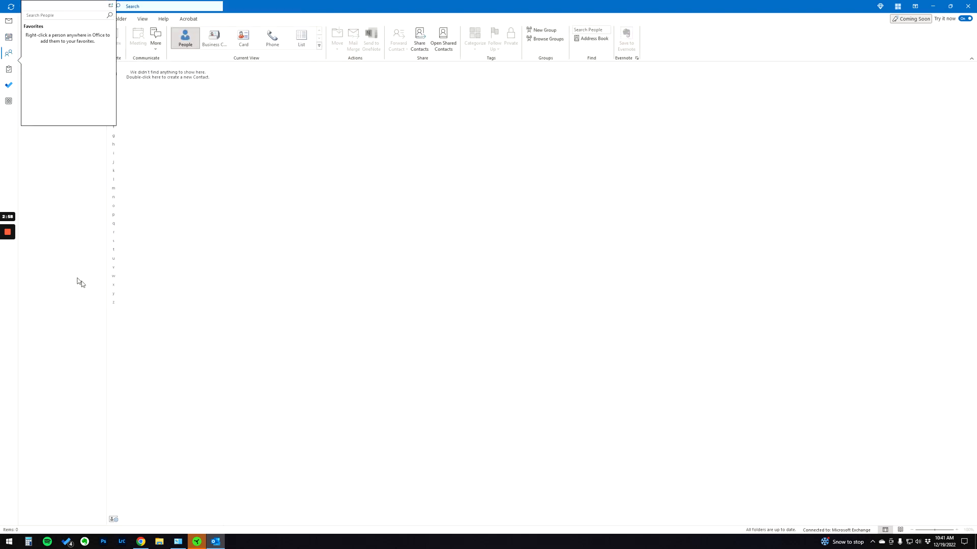
pyautogui.click(62, 92)
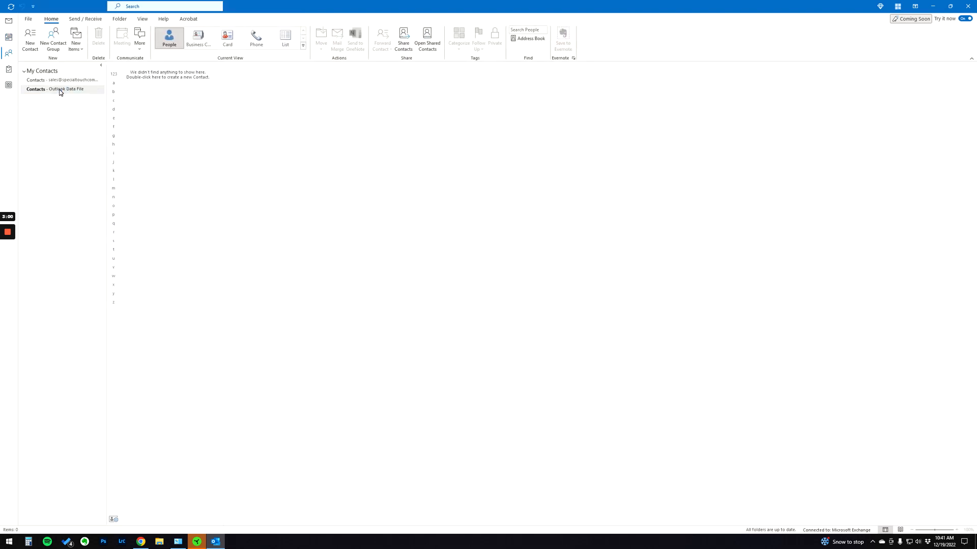
pyautogui.click(79, 81)
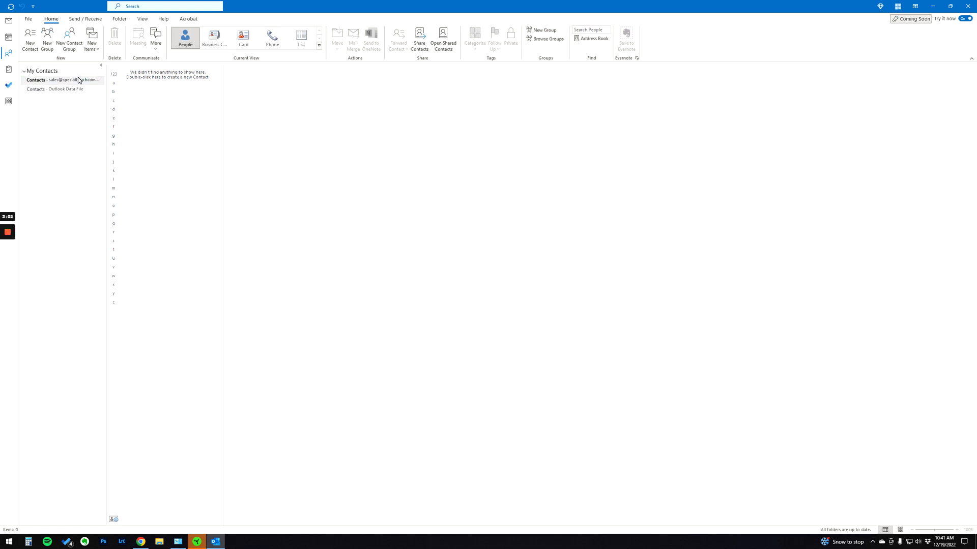
pyautogui.click(67, 91)
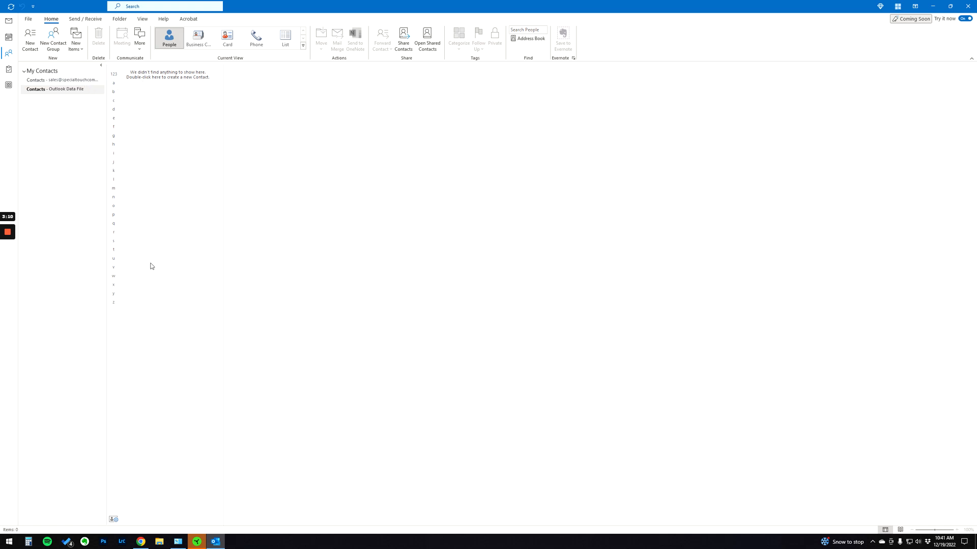
pyautogui.rightClick(59, 91)
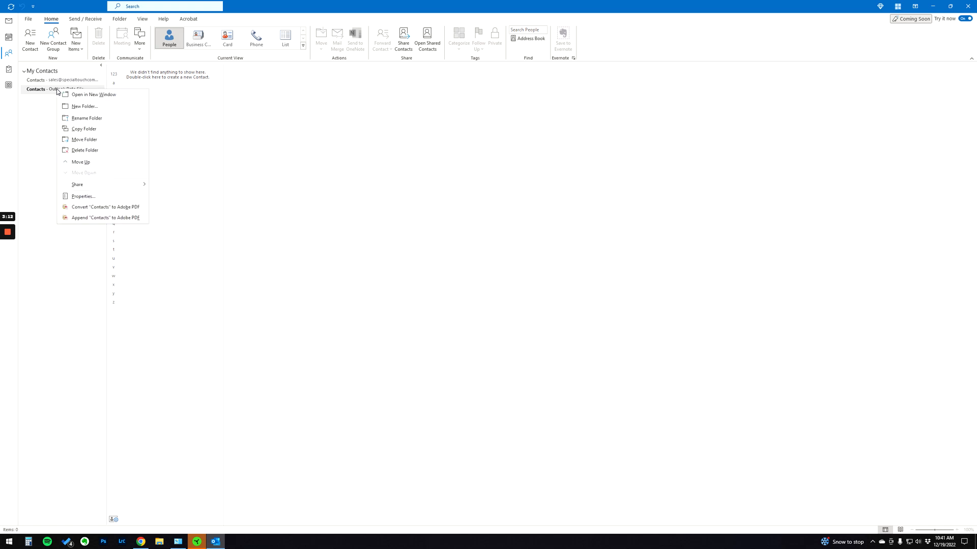
pyautogui.click(182, 264)
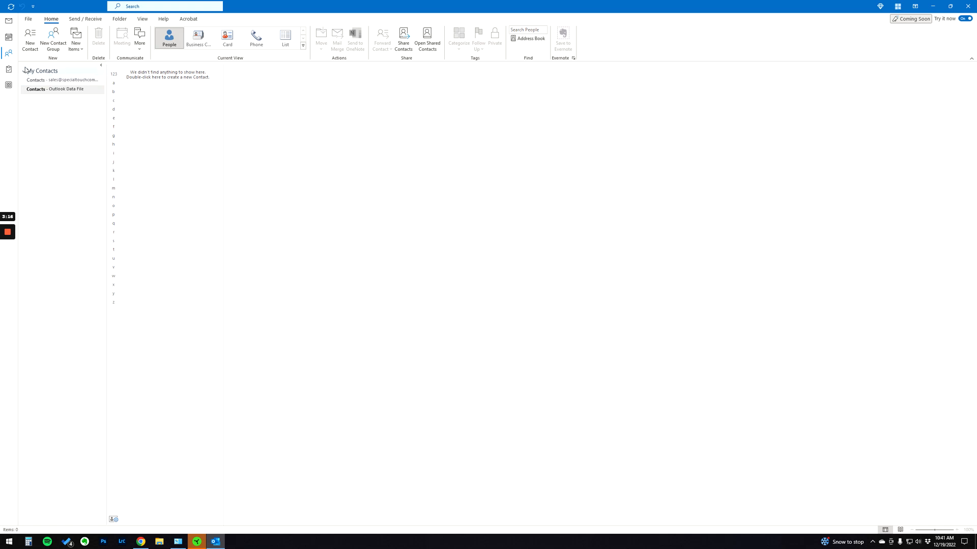
# Look through the mail, calendar, people, tasks and To Do views, ending in the contacts.
pyautogui.click(10, 25)
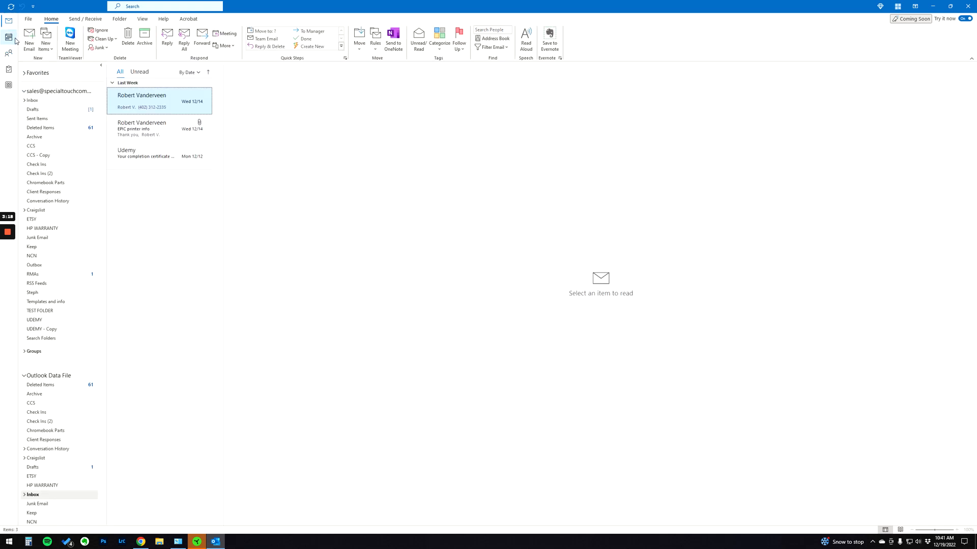
pyautogui.click(10, 38)
pyautogui.click(9, 53)
pyautogui.click(9, 70)
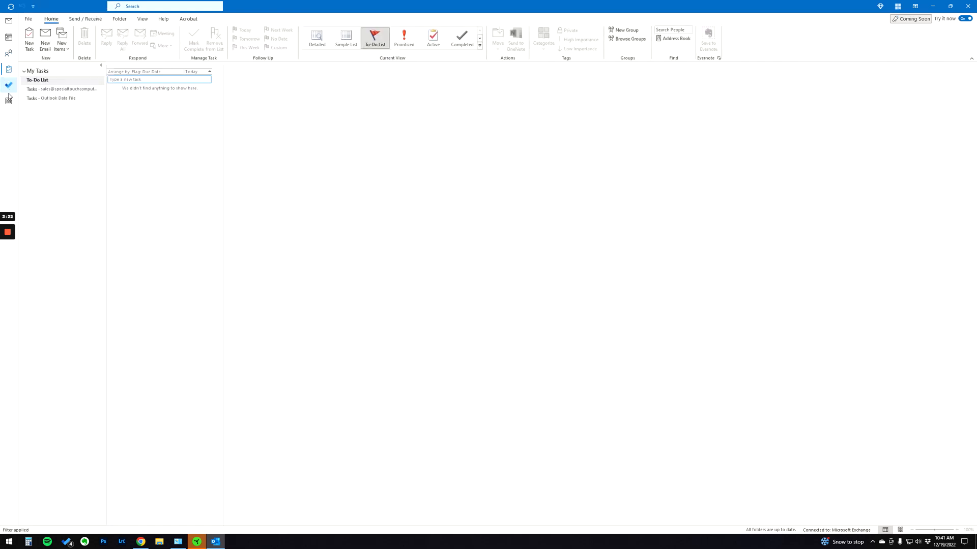
pyautogui.click(9, 96)
pyautogui.click(9, 86)
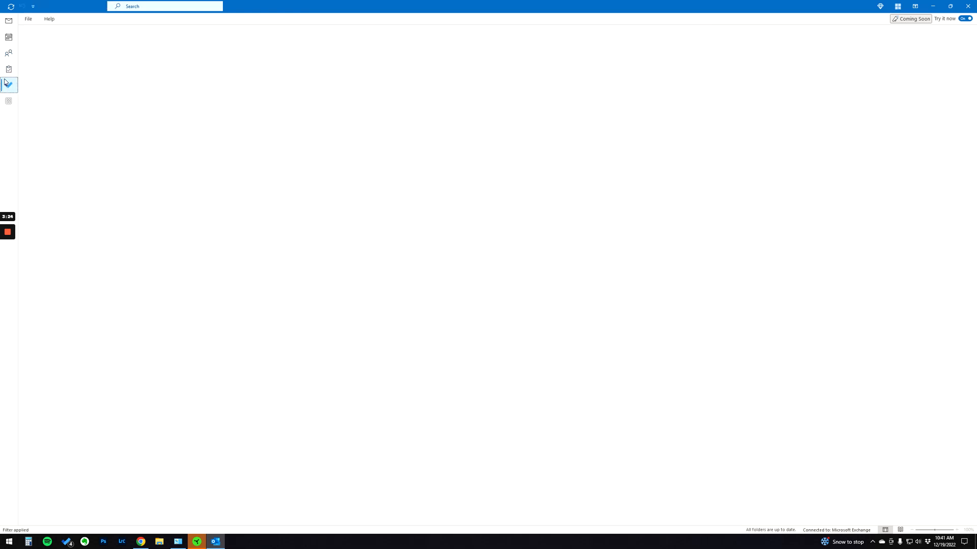
pyautogui.click(9, 71)
pyautogui.click(10, 55)
pyautogui.click(9, 38)
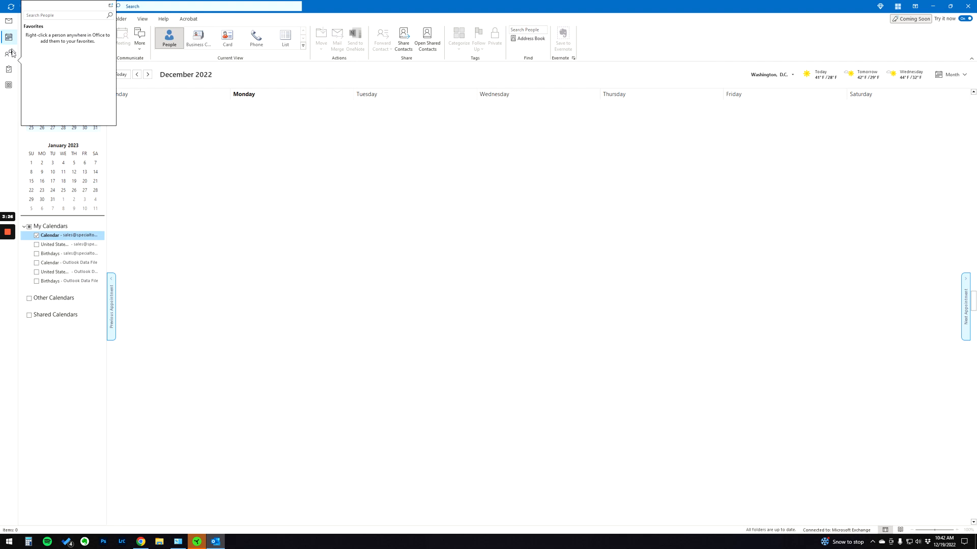
pyautogui.click(9, 53)
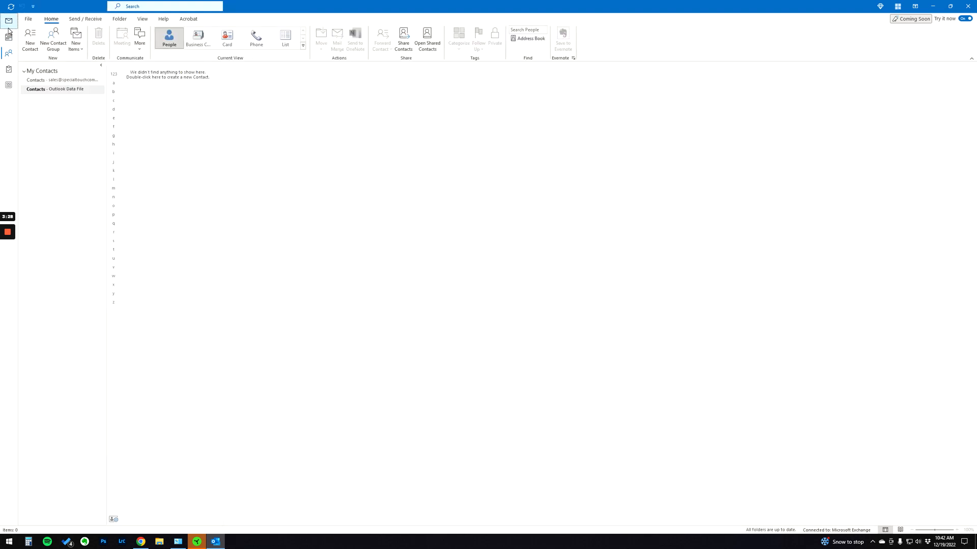
# Return to mail, look at the folder commands for Deleted Items in Outlook Data File and open its Check Ins (2) folder.
pyautogui.click(8, 21)
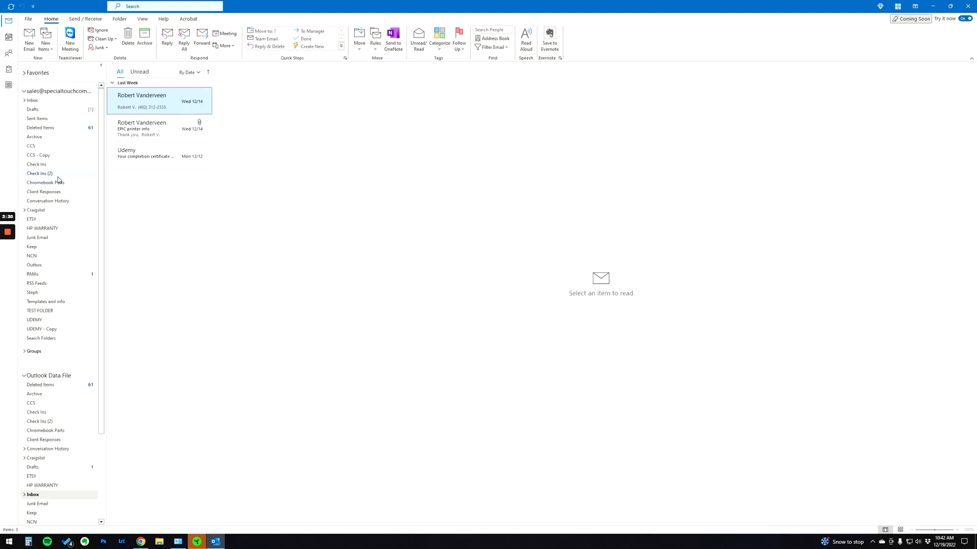
pyautogui.rightClick(40, 387)
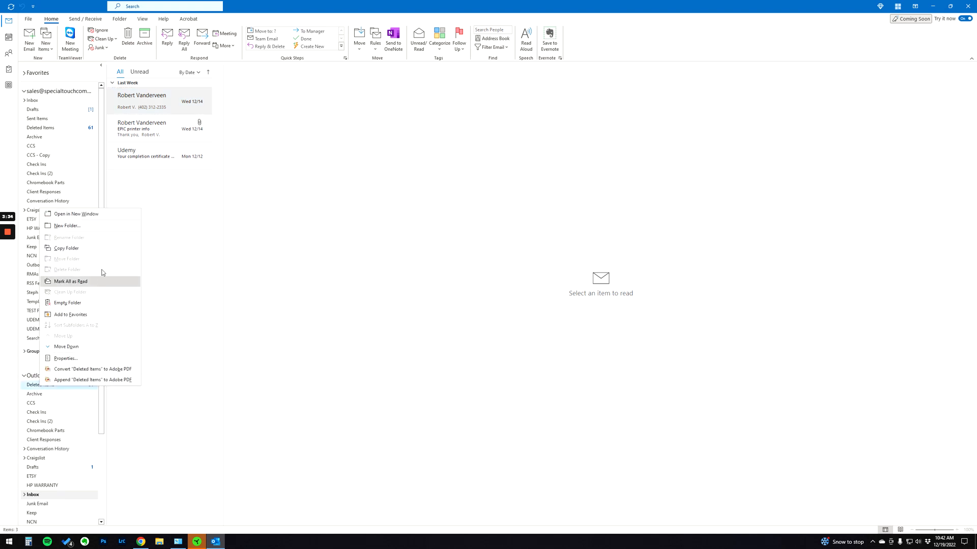
pyautogui.click(76, 423)
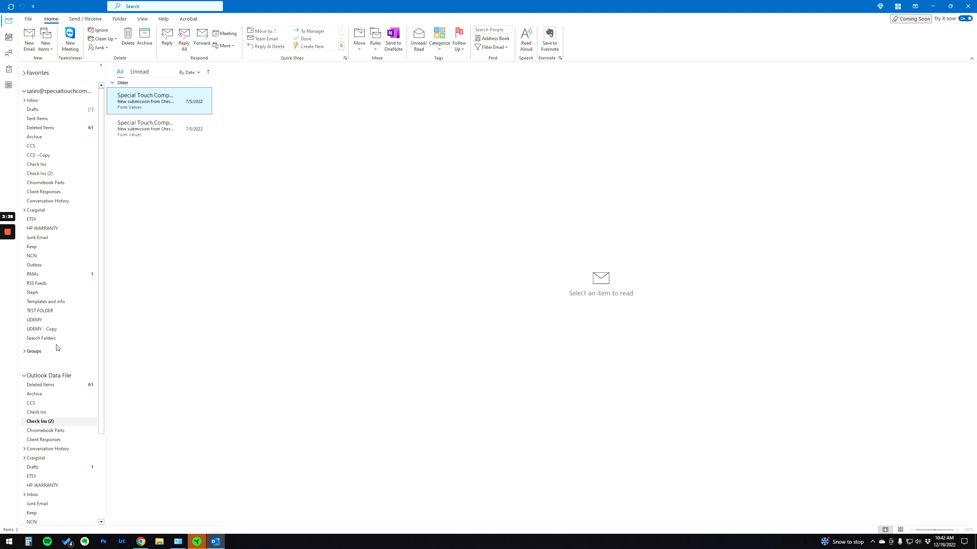
# Close Outlook Data File so it is detached from the mail profile.
pyautogui.click(46, 377)
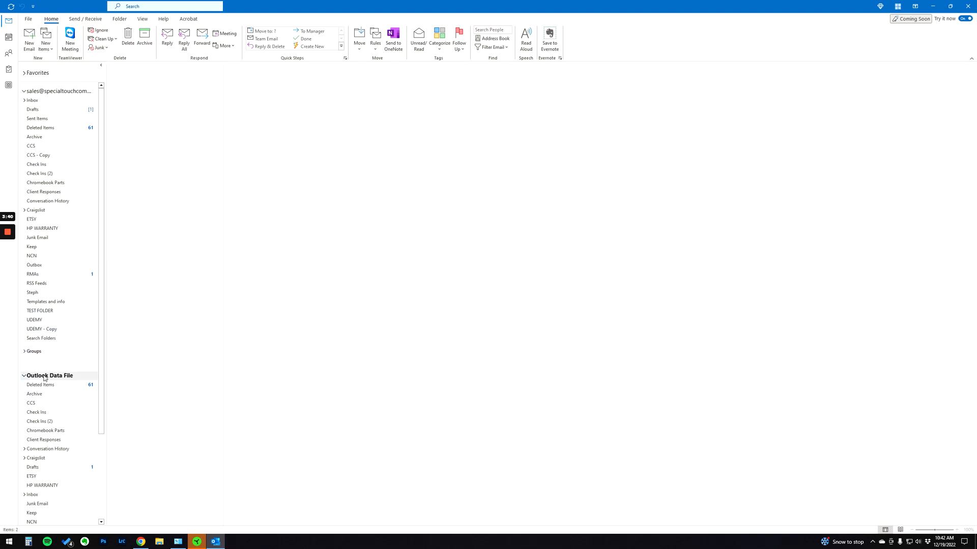
pyautogui.rightClick(48, 379)
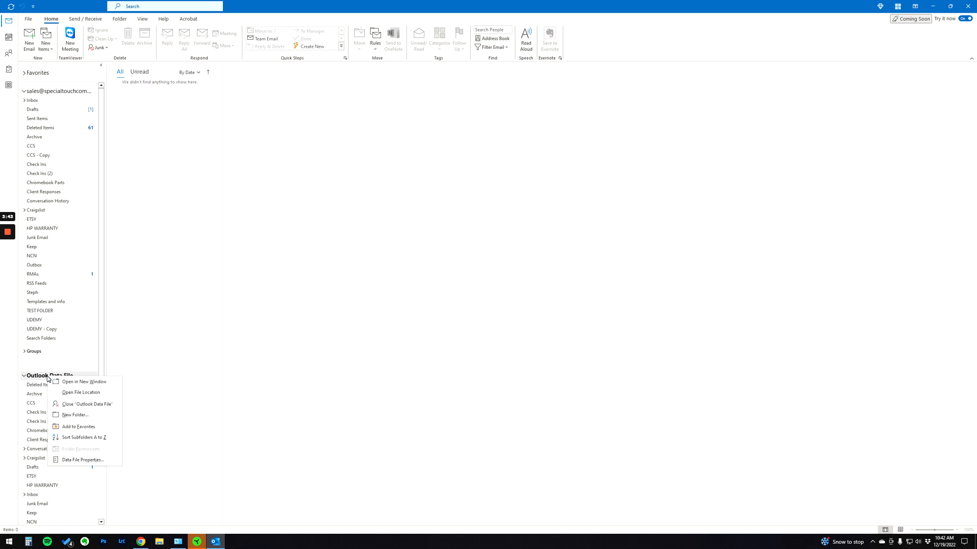
pyautogui.click(83, 405)
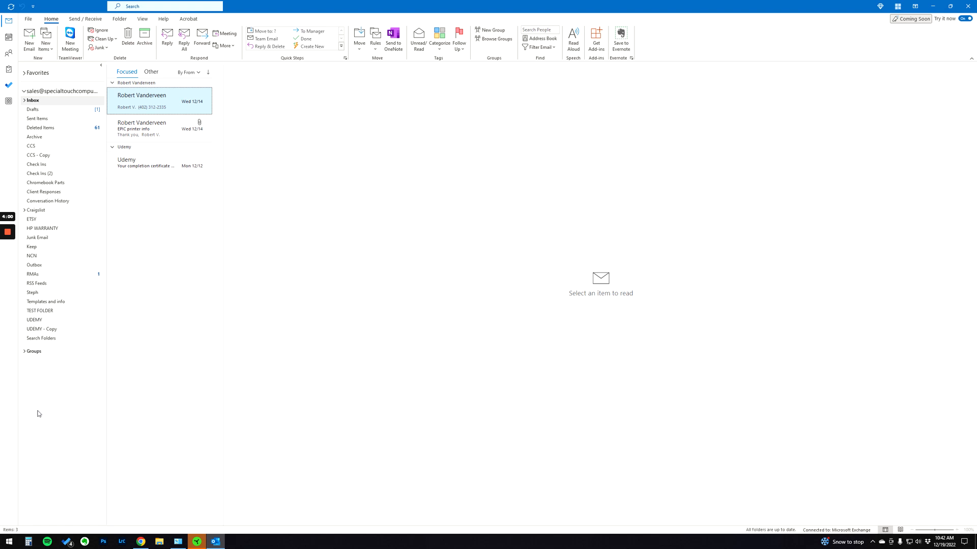
# View the Outlook data file on the desktop and return to the mailbox's Inbox in Outlook.
pyautogui.press('super+d')
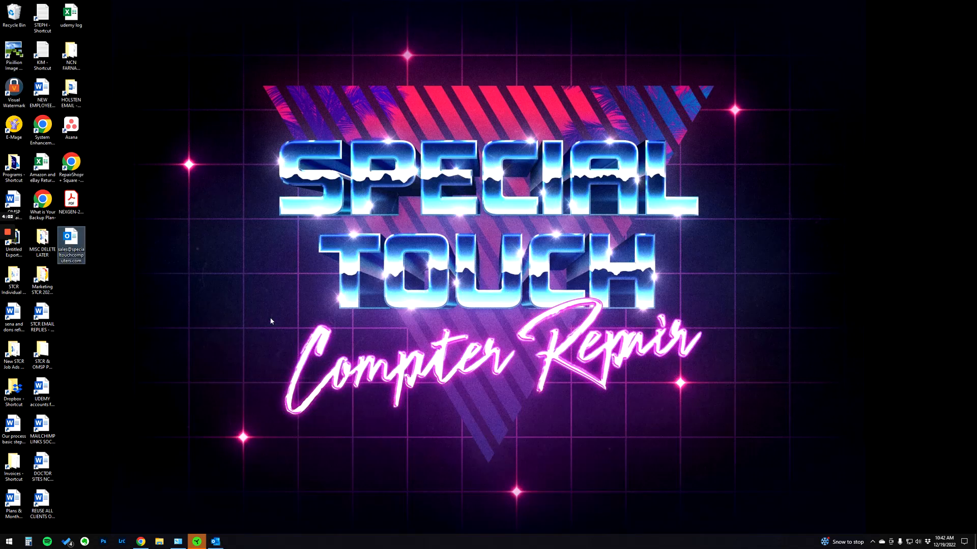
pyautogui.doubleClick(80, 242)
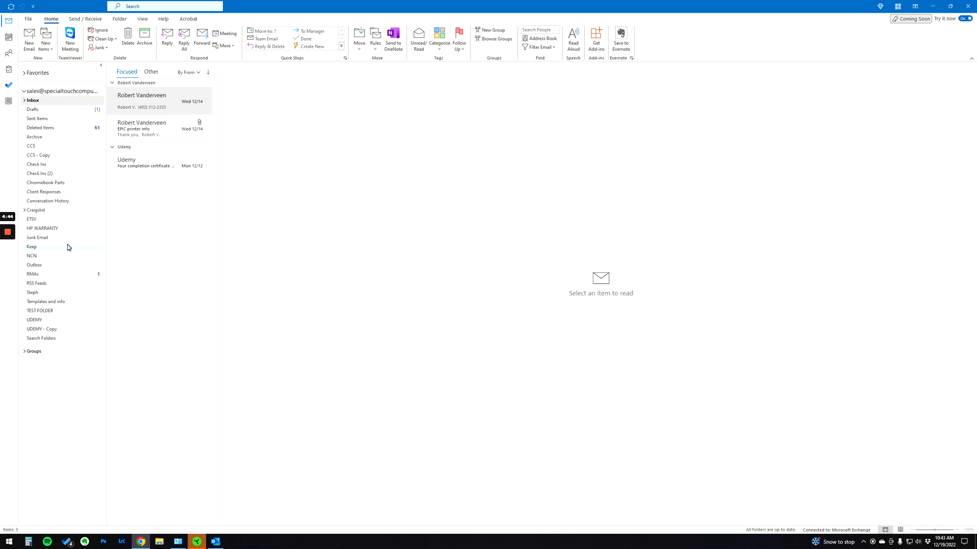
pyautogui.moveTo(11, 238)
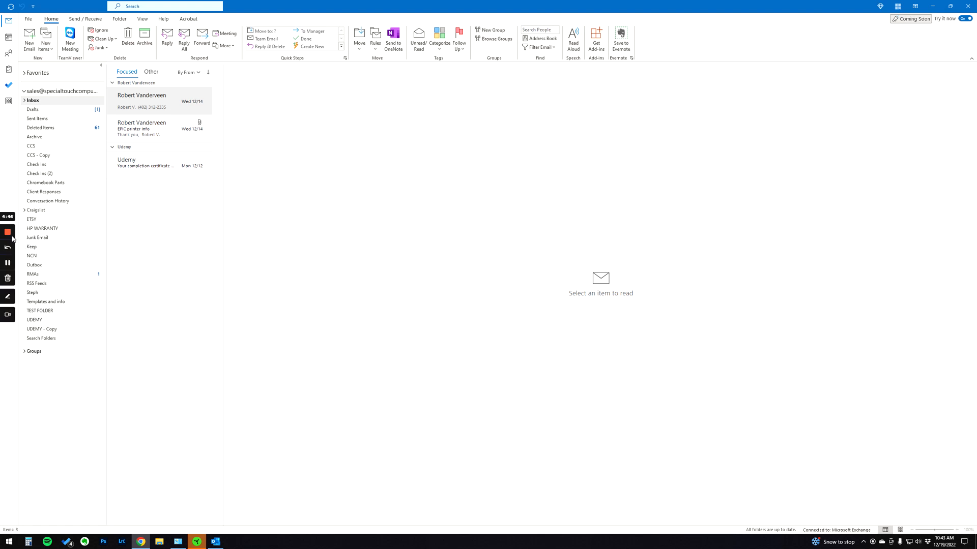